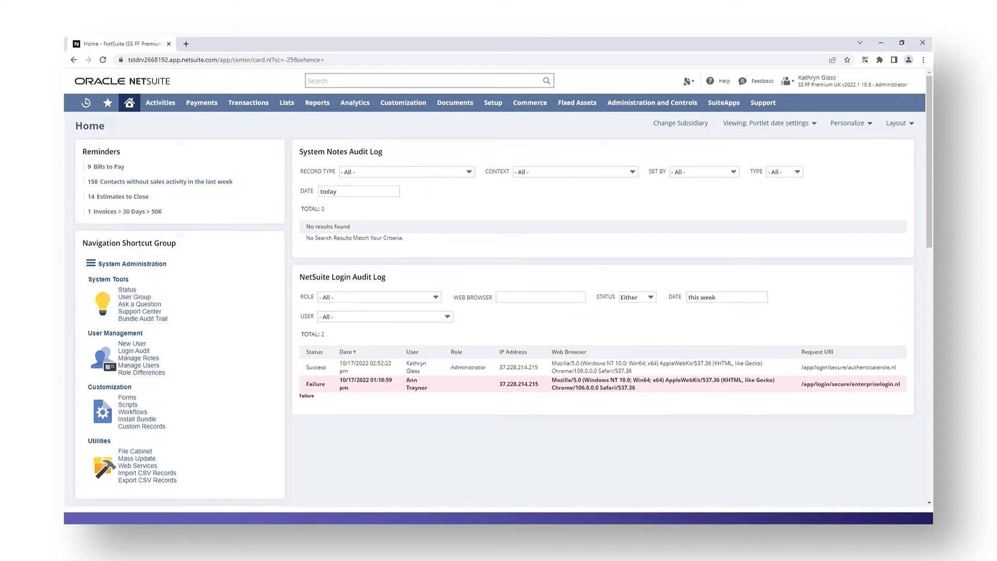
Open Enable Features on its SuiteCloud subtab and confirm SuiteScript, SuiteFlow and SuiteGL are enabled.
mouse_move(501, 106)
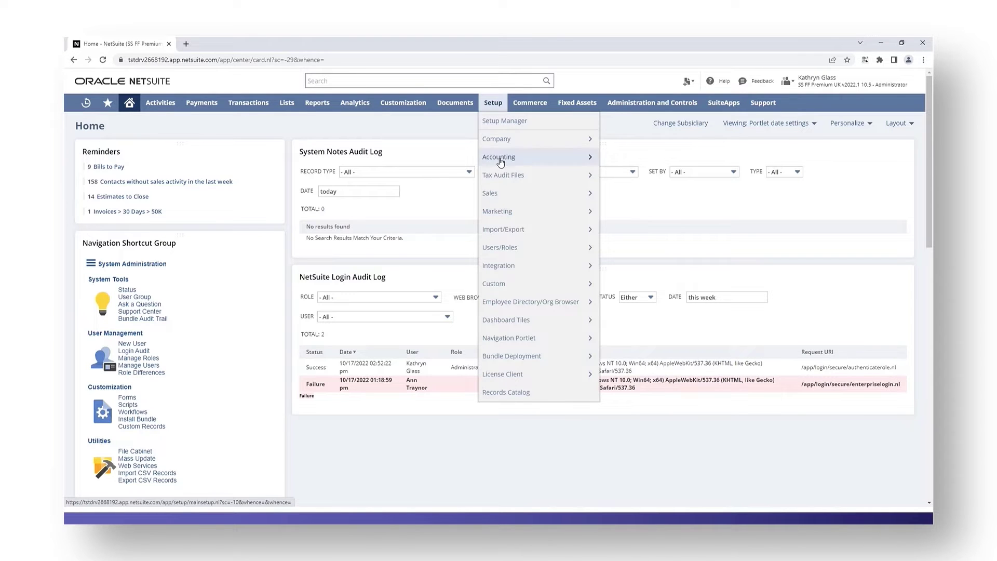
mouse_move(516, 140)
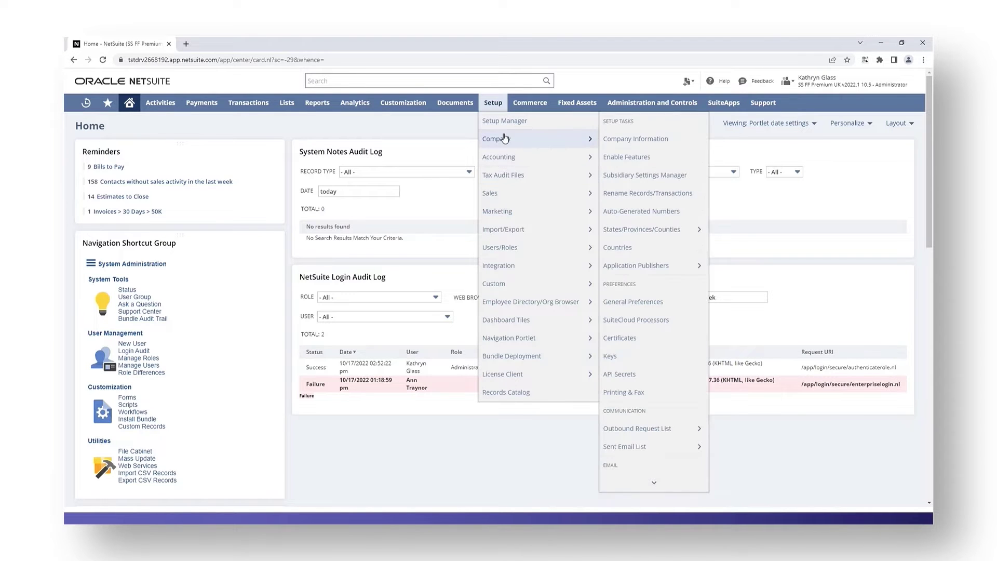
left_click(663, 161)
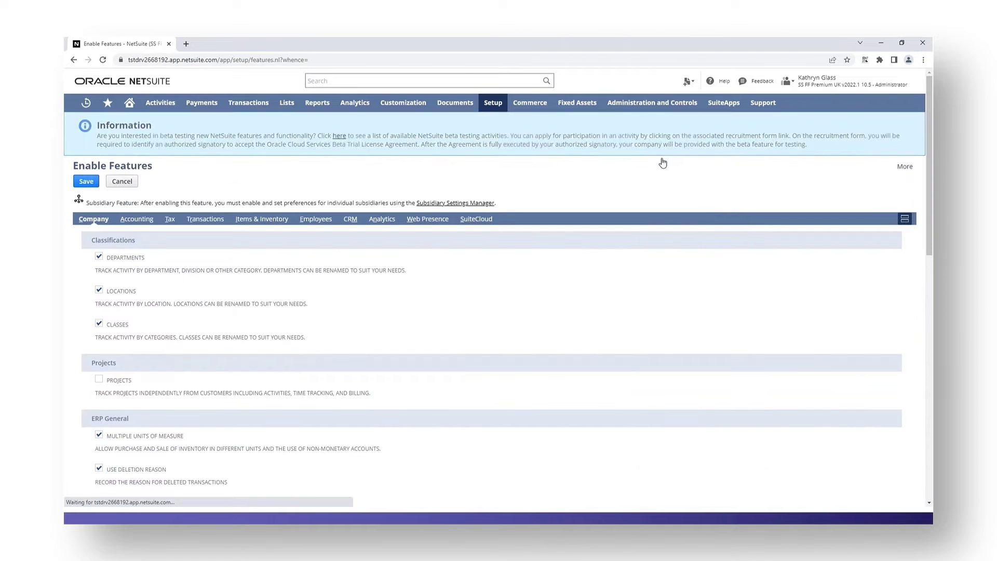
left_click(481, 220)
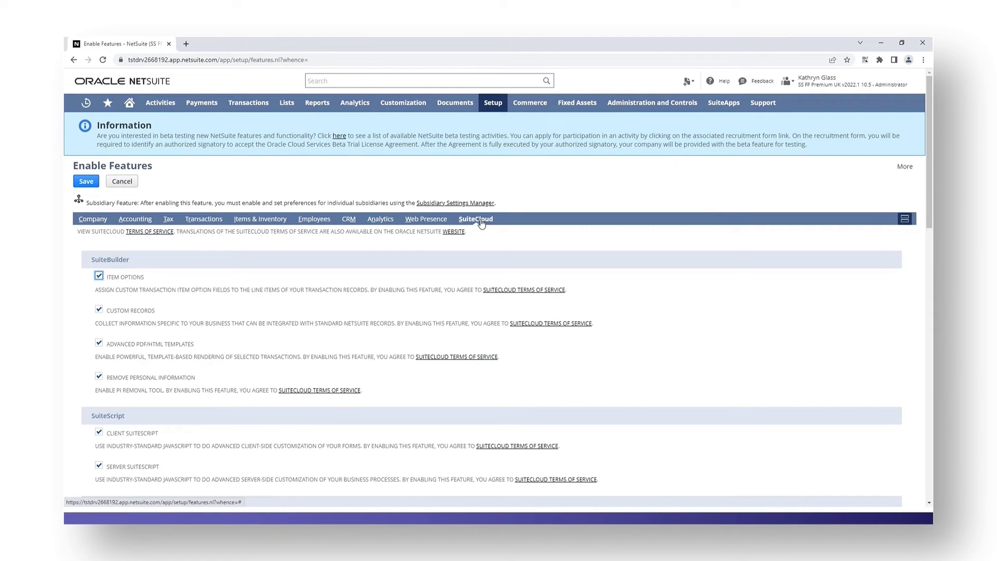
scroll(211, 286, "down", 3)
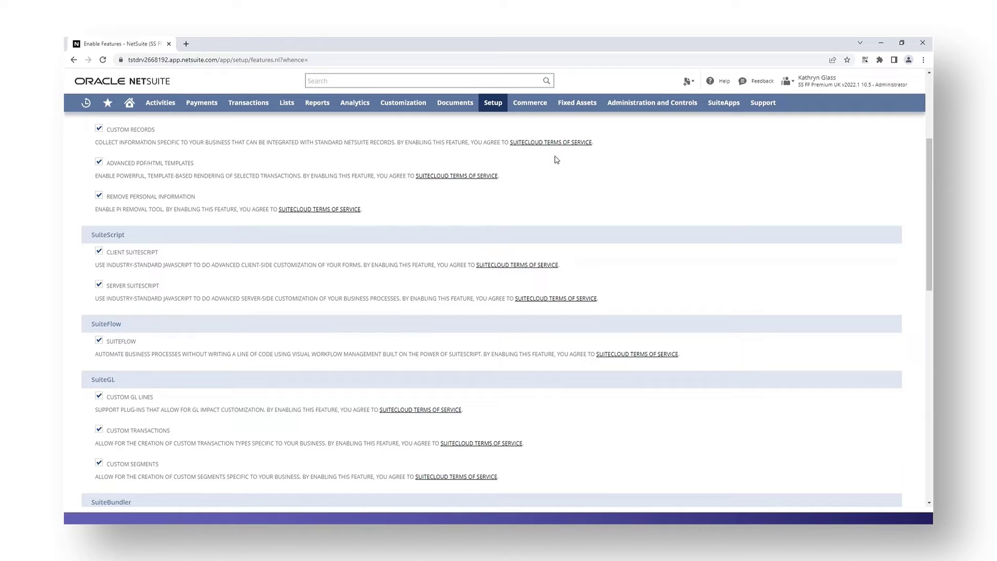
Search the bundle catalogue in Search & Install Bundles for keyword 44281.
mouse_move(399, 108)
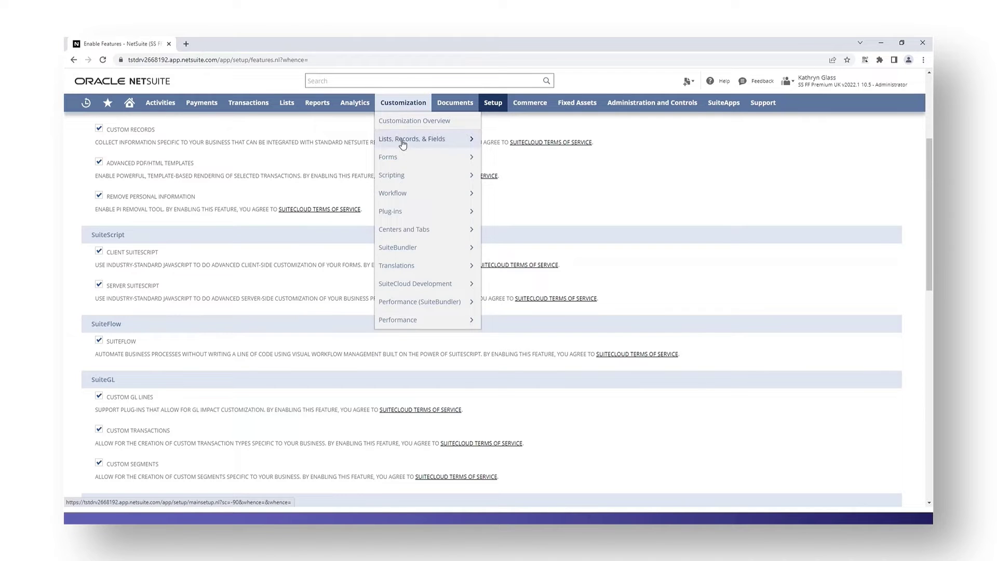
mouse_move(402, 251)
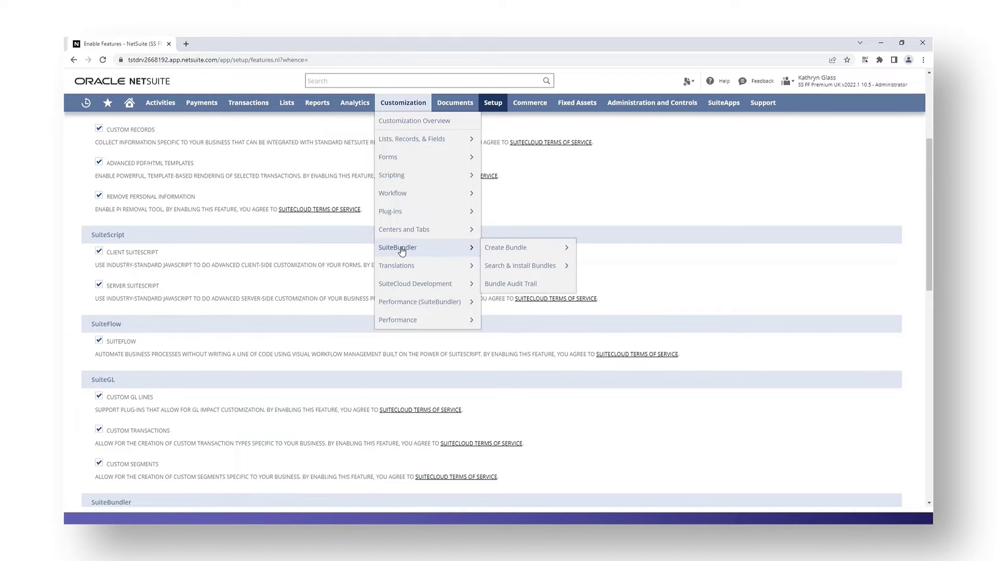
left_click(505, 267)
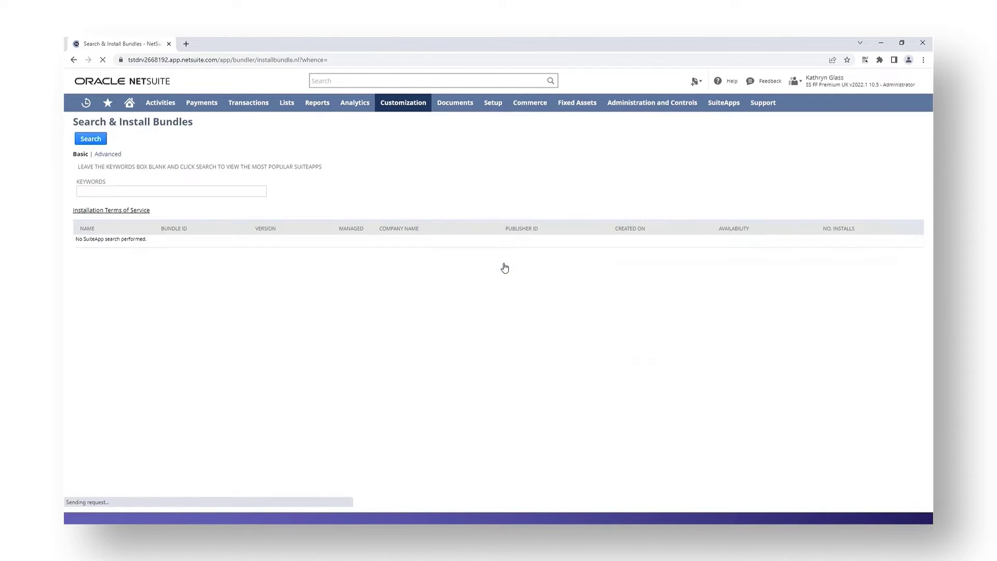
left_click(178, 193)
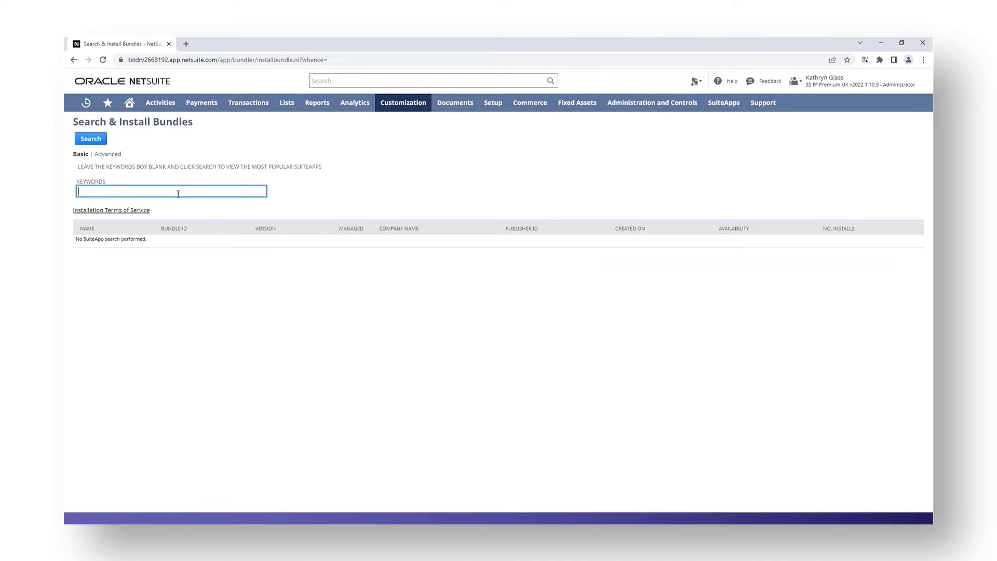
type("44281")
key("Return")
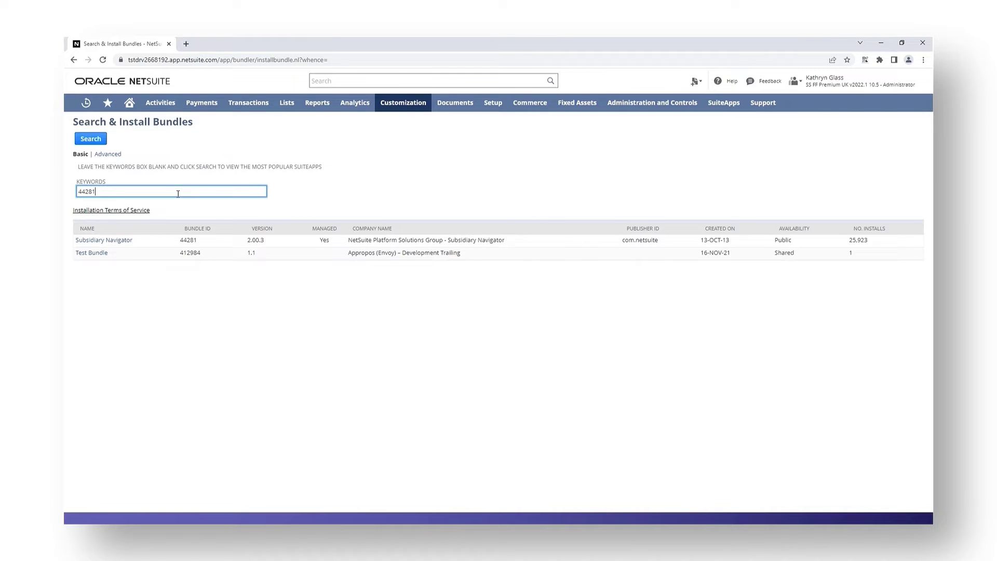
Open the Subsidiary Navigator bundle (version 2.00.3) and install it.
left_click(110, 242)
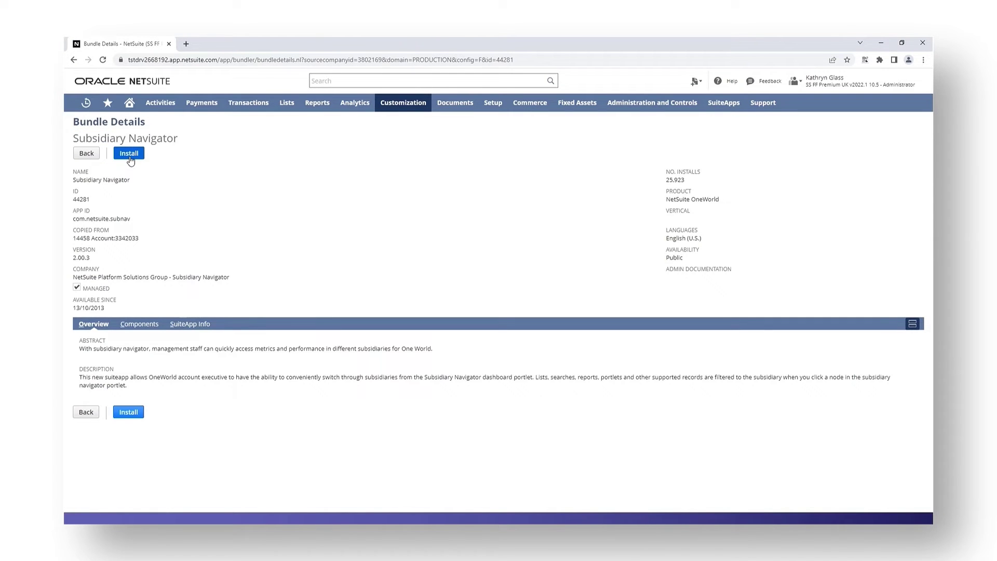
left_click(131, 155)
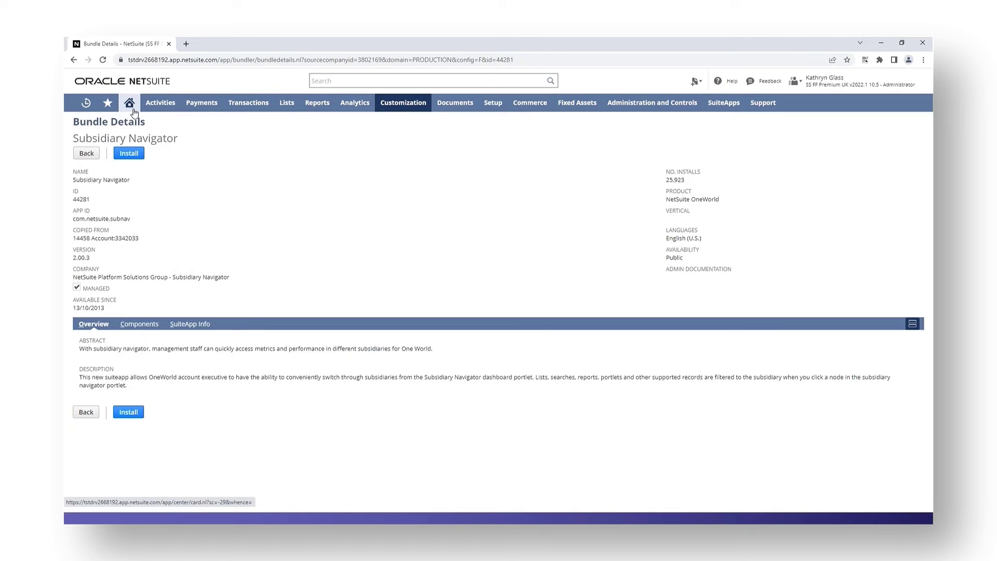
mouse_move(129, 106)
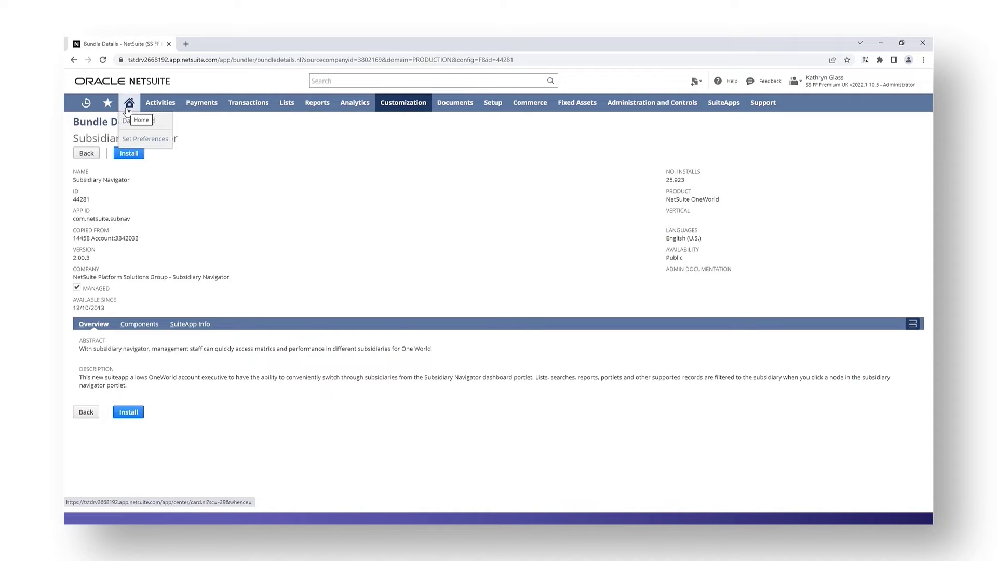
From Home, add the Subsidiary Navigator tile under SuiteApps in Personalize Dashboard.
left_click(128, 108)
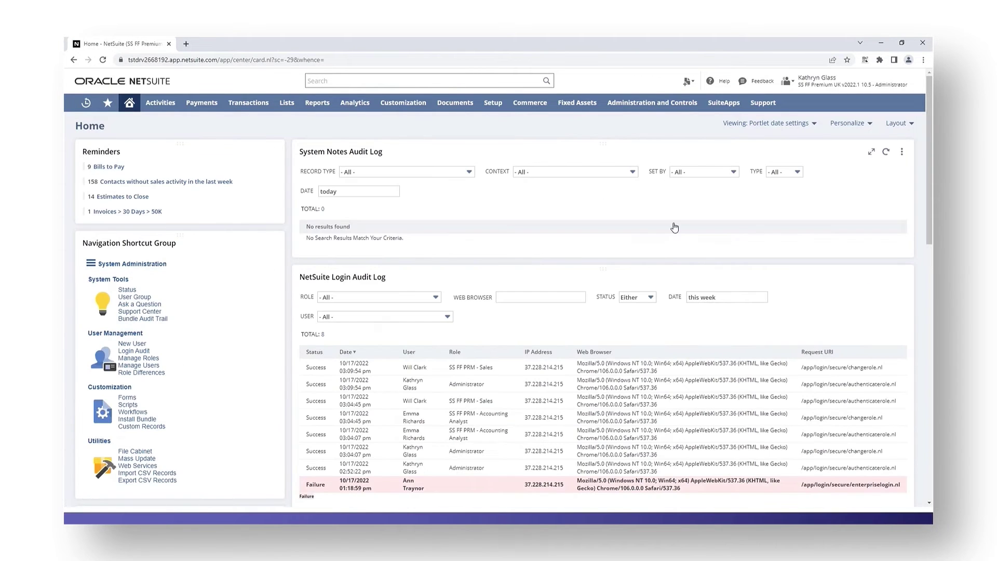
left_click(848, 123)
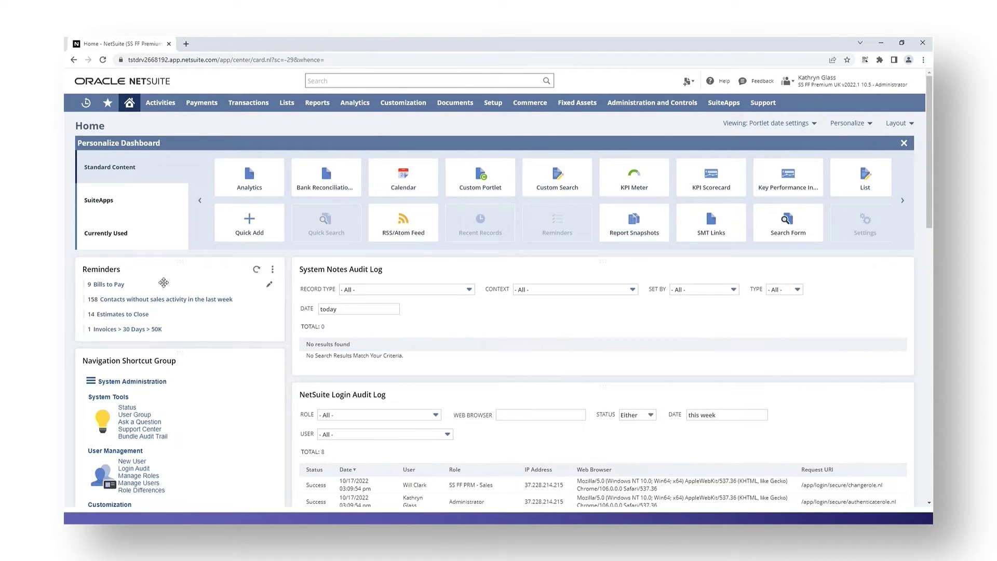
left_click(107, 202)
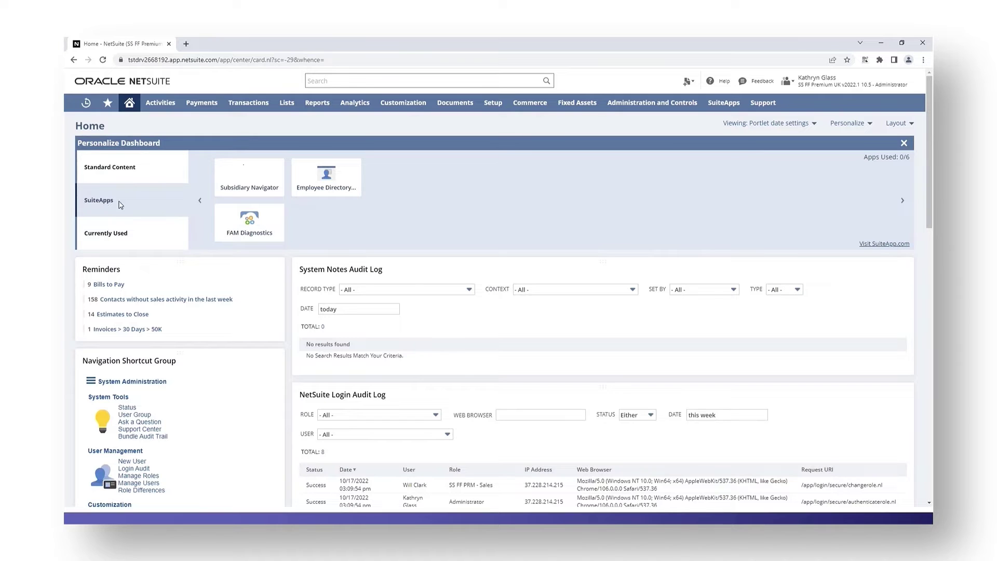
left_click(250, 191)
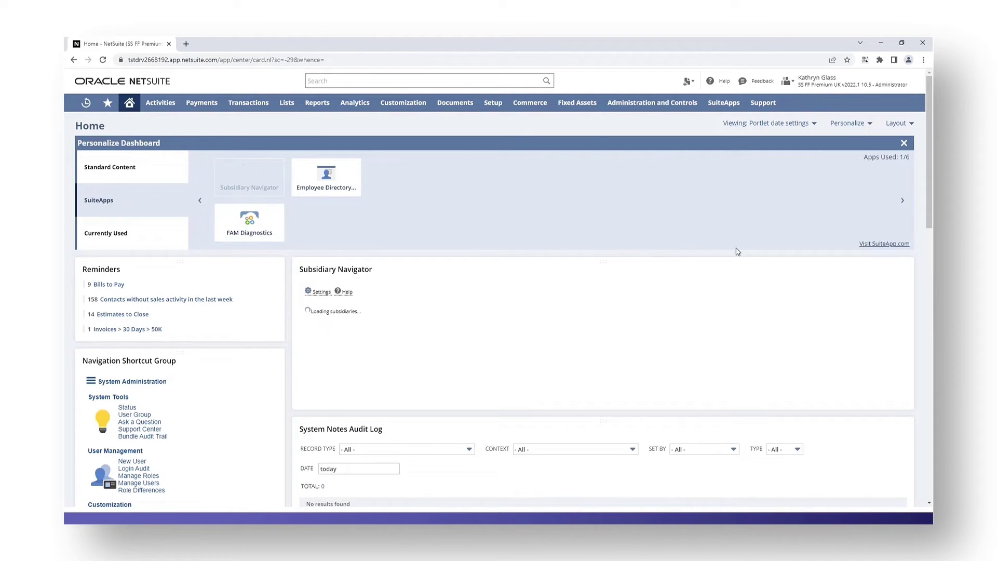
Close the Personalize Dashboard panel so the Subsidiary Navigator tree loads.
left_click(904, 143)
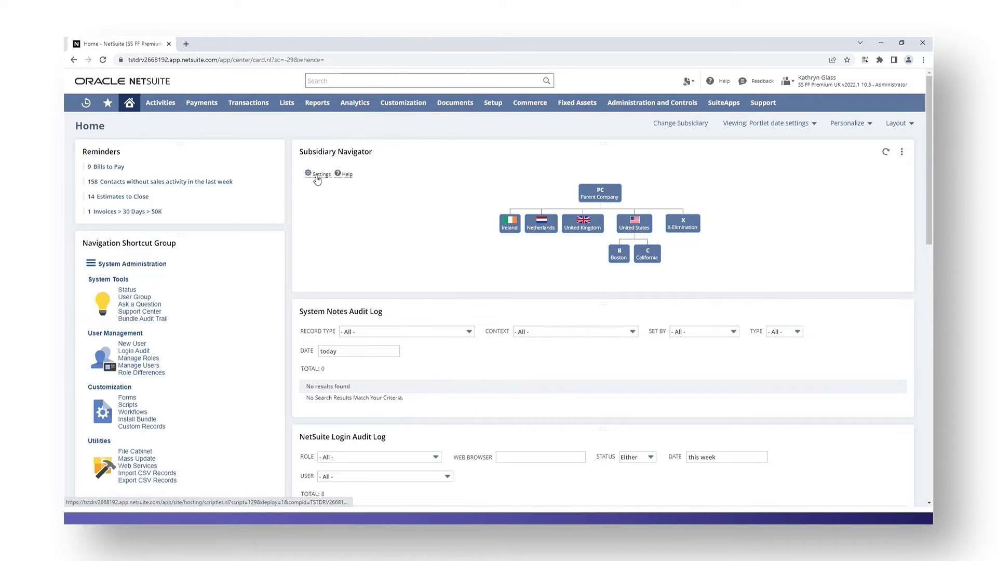
In Subsidiary Navigator settings, try node tooltips, then toggle Show Logo off and back on.
left_click(318, 176)
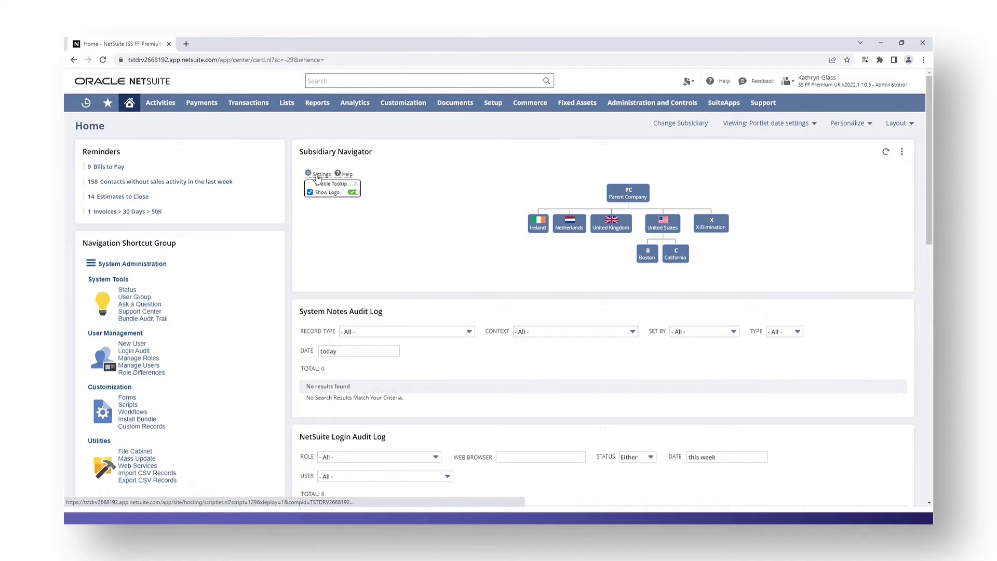
left_click(353, 185)
mouse_move(539, 230)
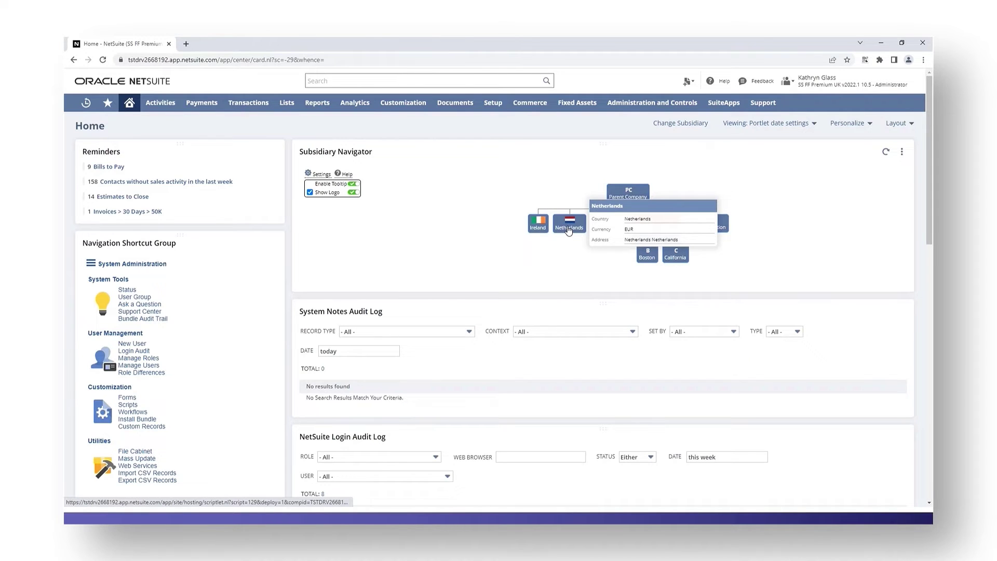
mouse_move(612, 233)
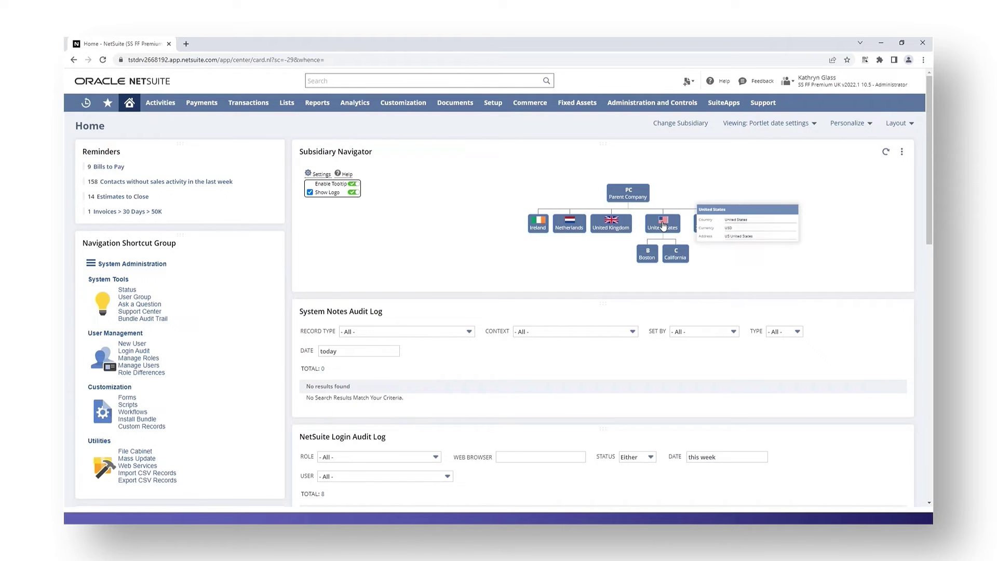
mouse_move(647, 258)
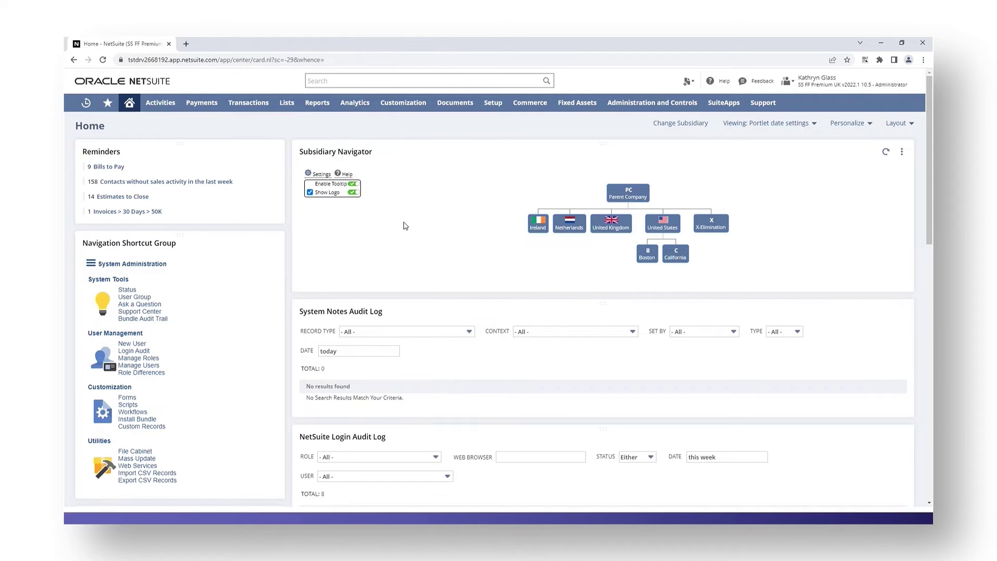
left_click(356, 185)
left_click(355, 192)
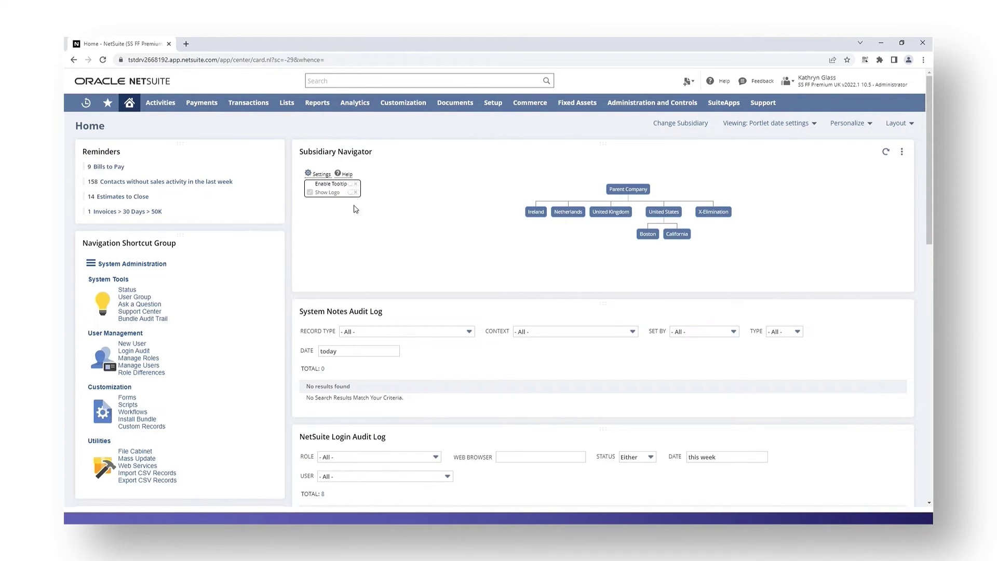
left_click(354, 193)
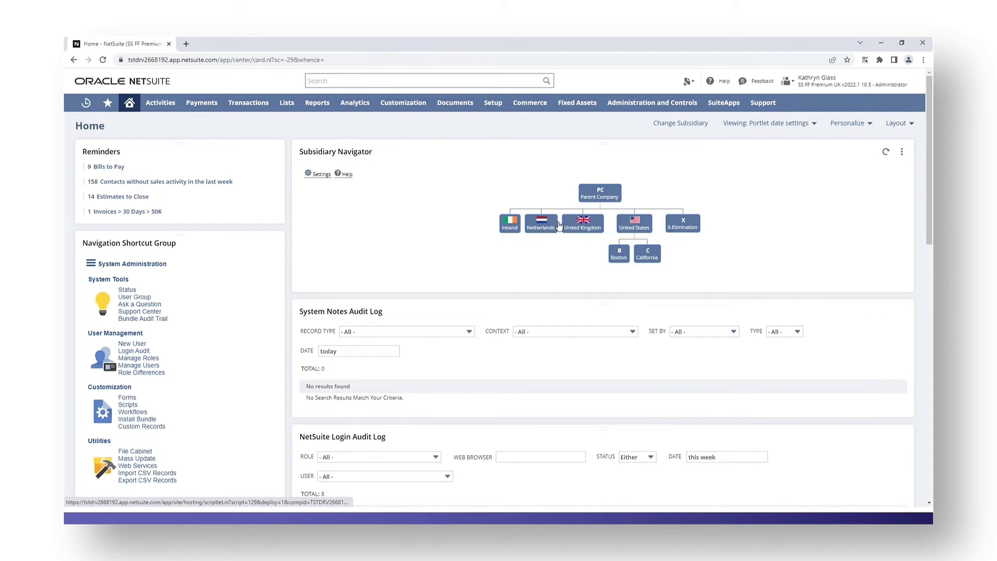
left_click(584, 225)
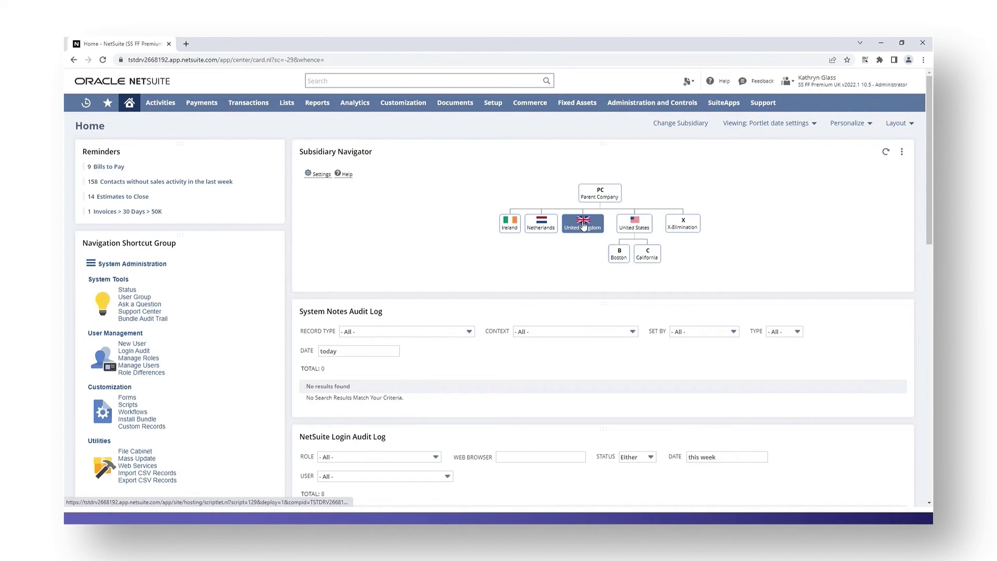
left_click(541, 226)
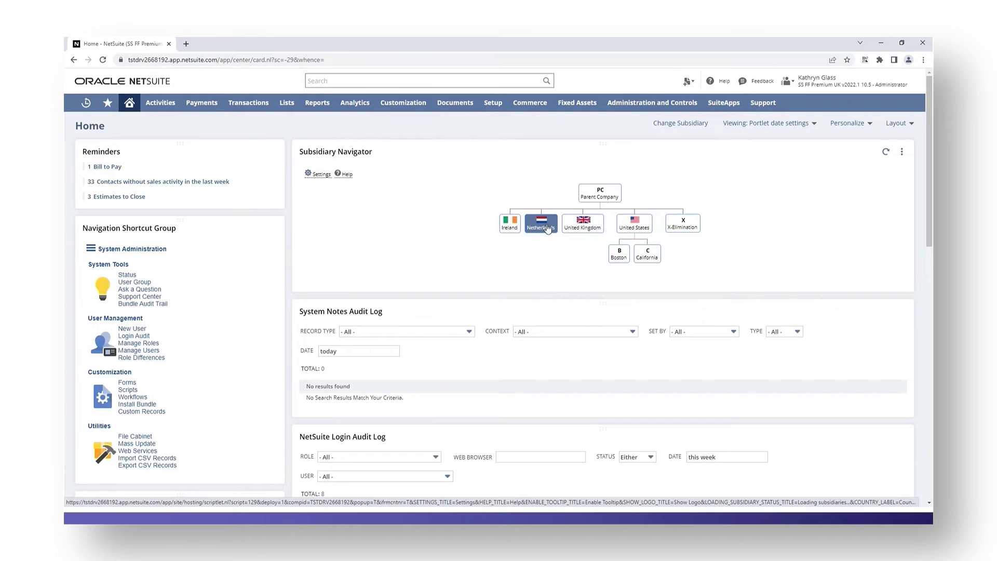
left_click(586, 229)
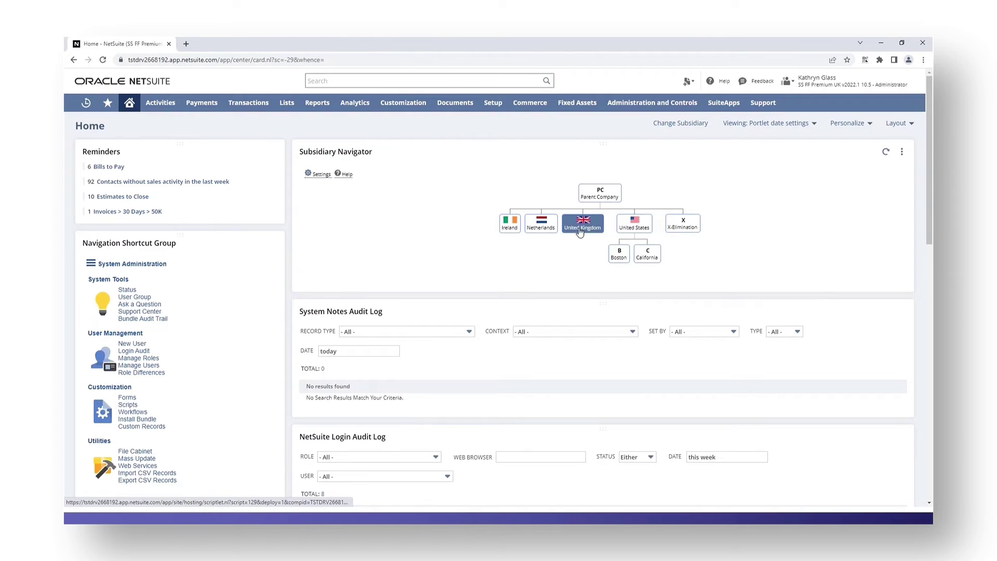
left_click(602, 195)
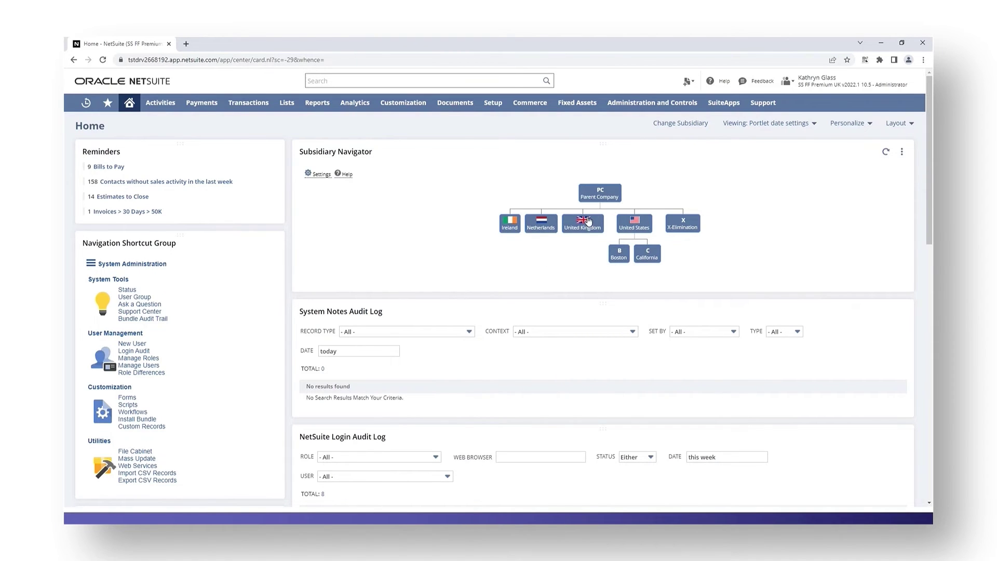
left_click(542, 225)
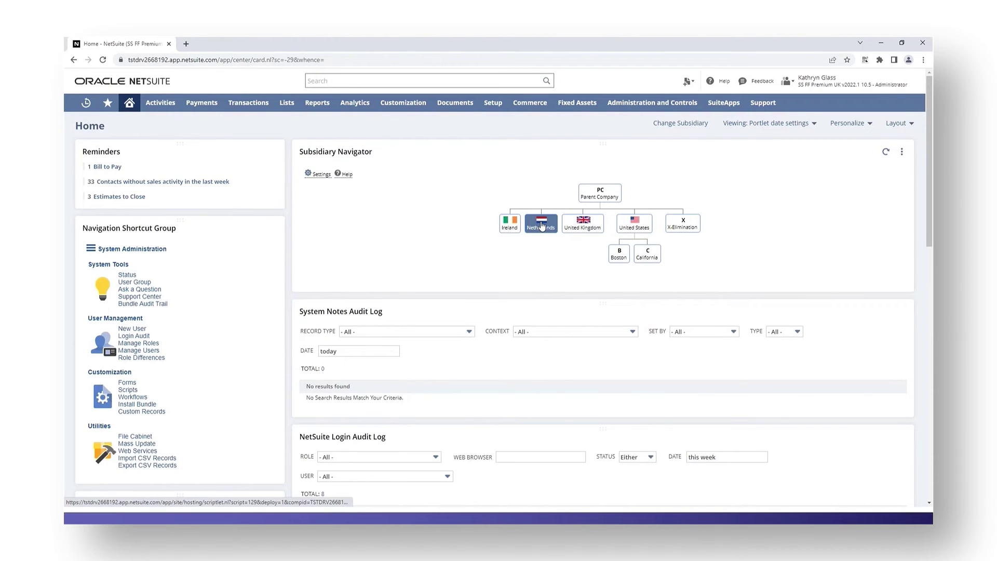
left_click(606, 199)
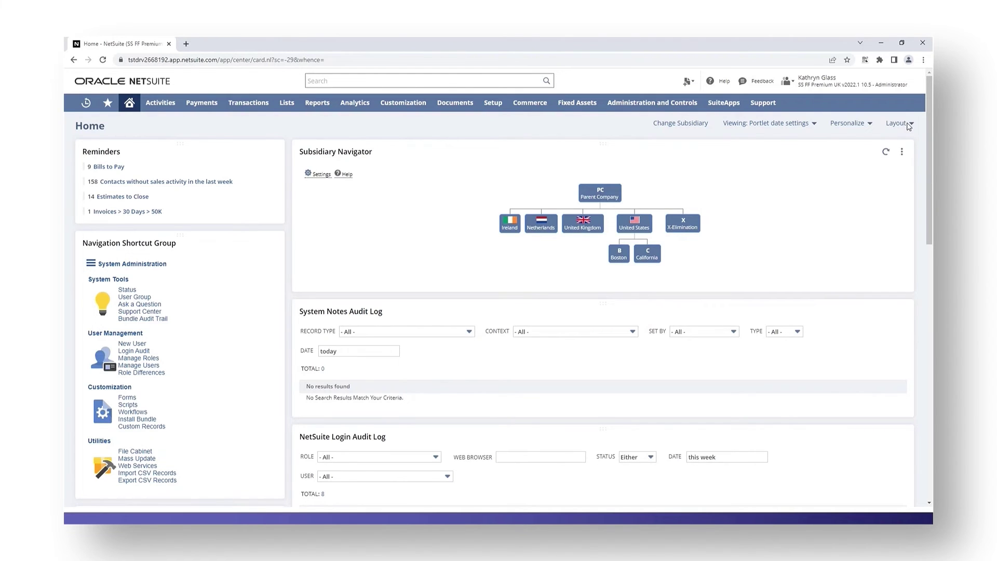
Switch to the SS FF PRM - Accounting Analyst role.
mouse_move(826, 81)
mouse_move(865, 87)
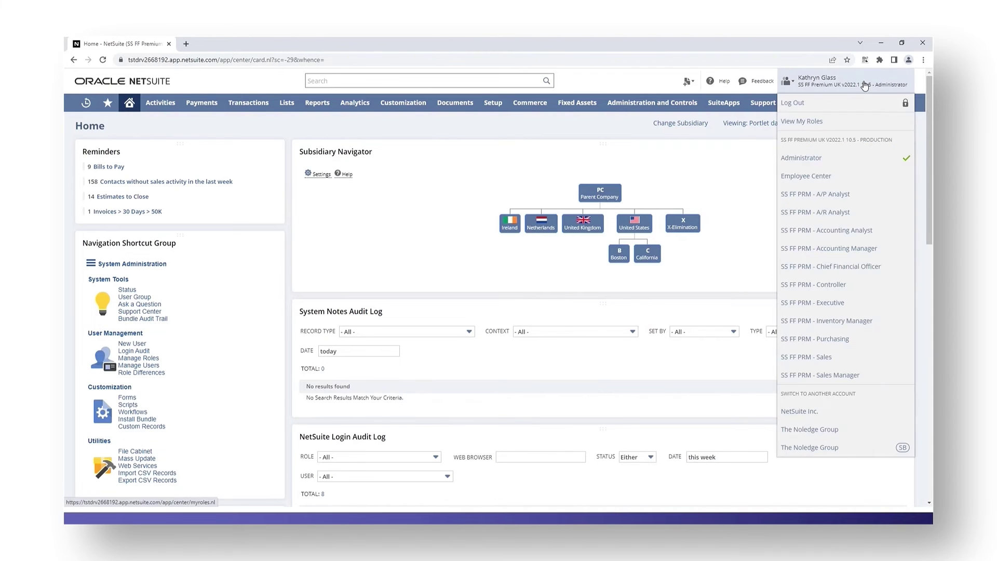
left_click(852, 232)
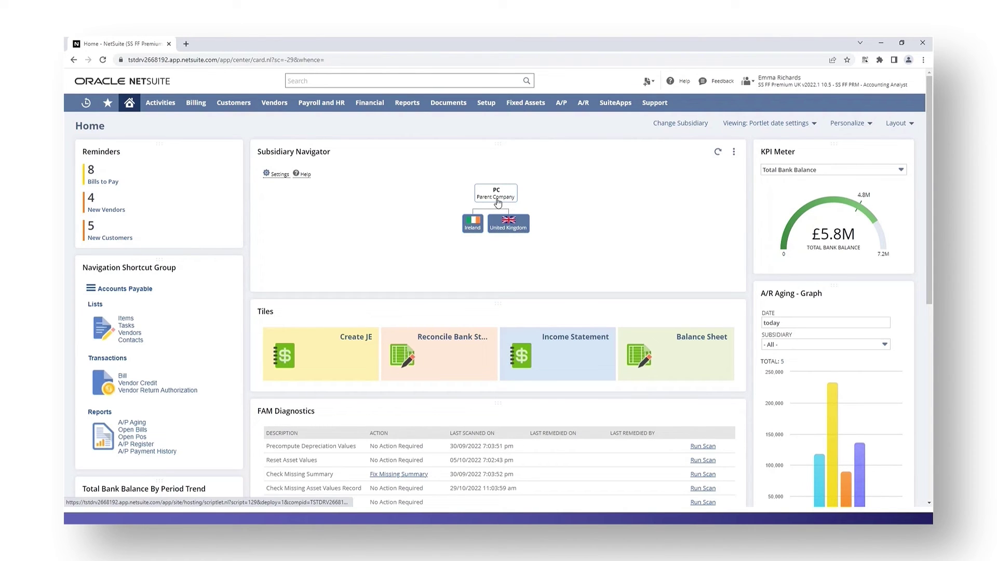
Filter the dashboard to Ireland, then United Kingdom, then both together.
left_click(472, 223)
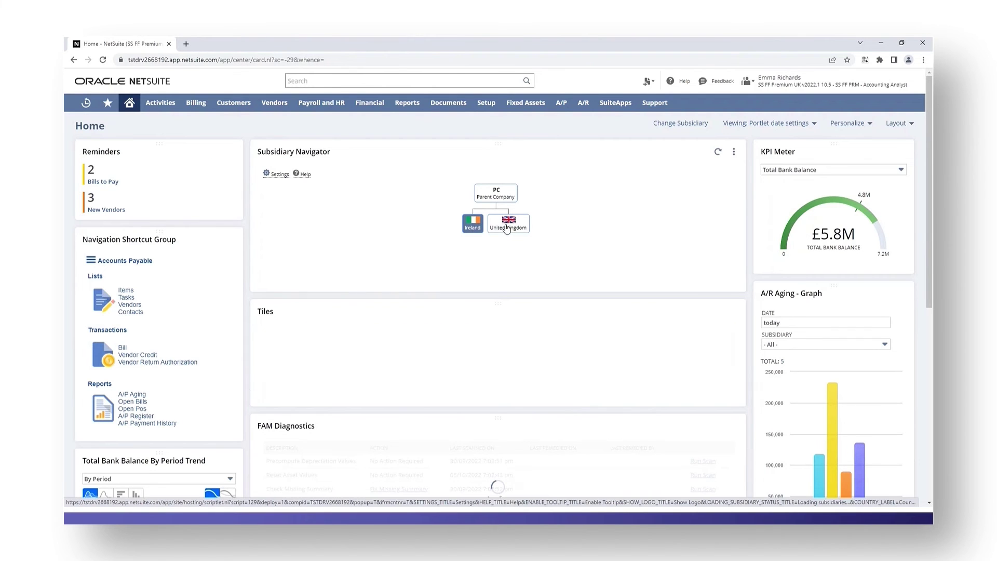
left_click(507, 229)
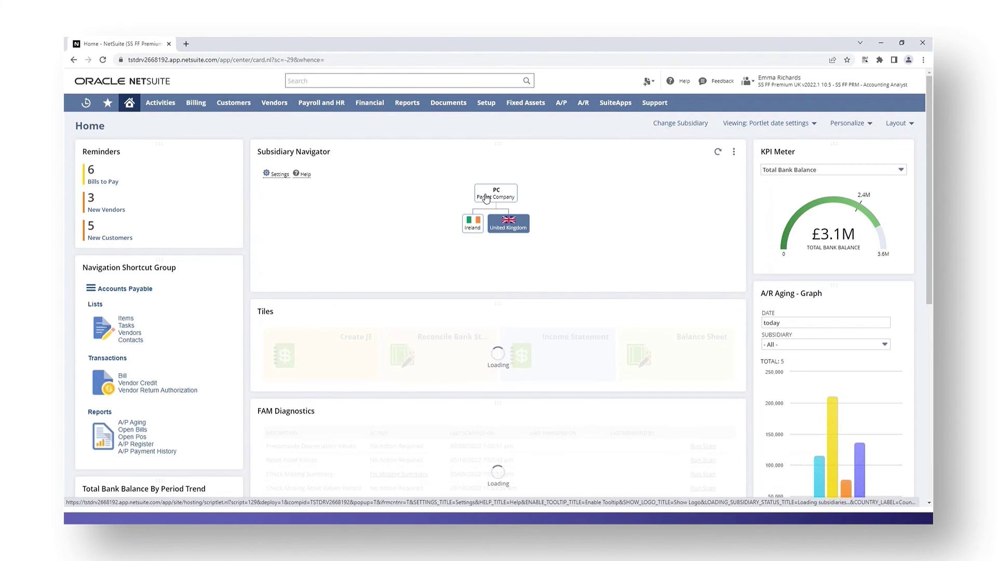
left_click(473, 225)
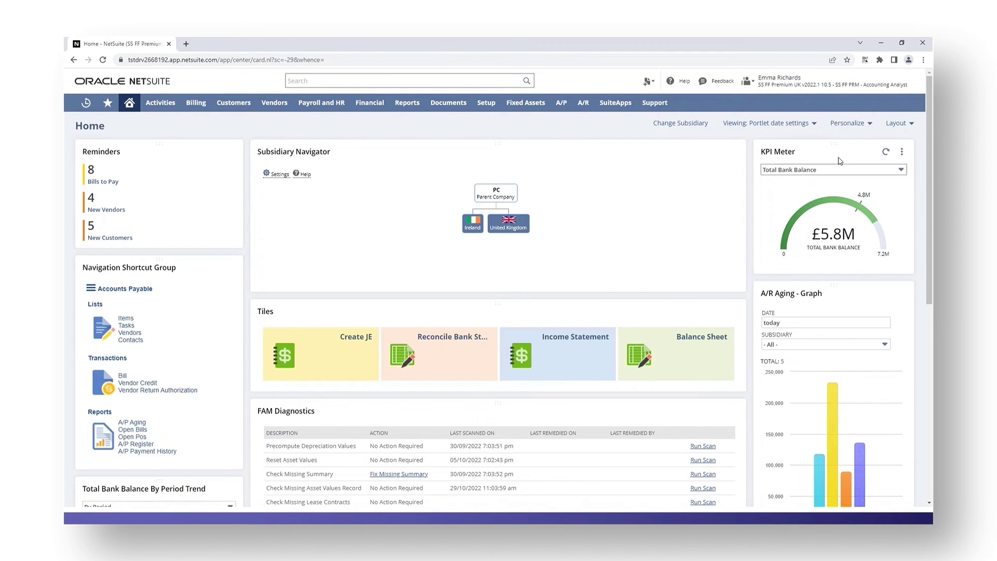
Switch to SS FF PRM - Sales and remove the Subsidiary Navigator portlet from Home.
mouse_move(889, 81)
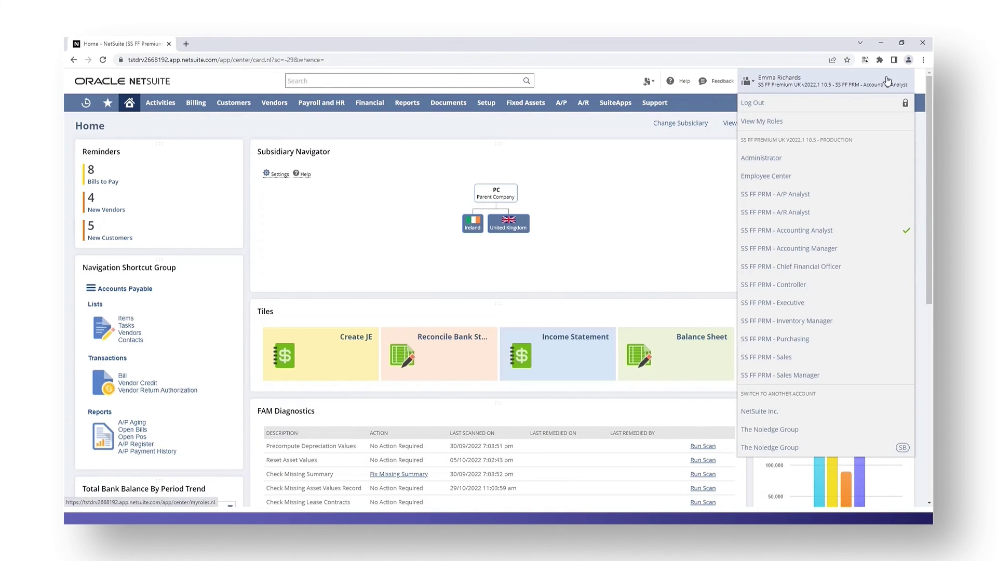
left_click(796, 357)
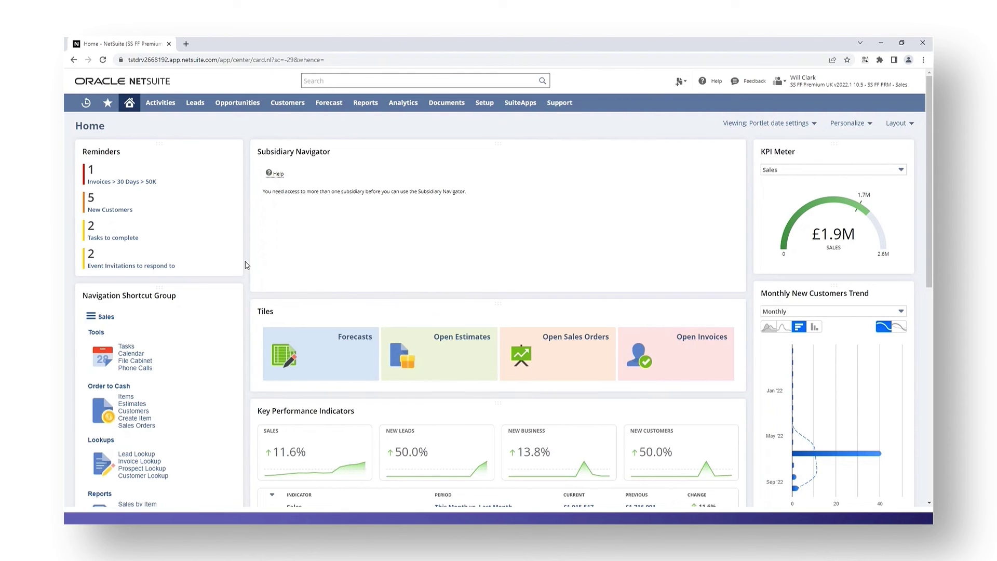
left_click(728, 167)
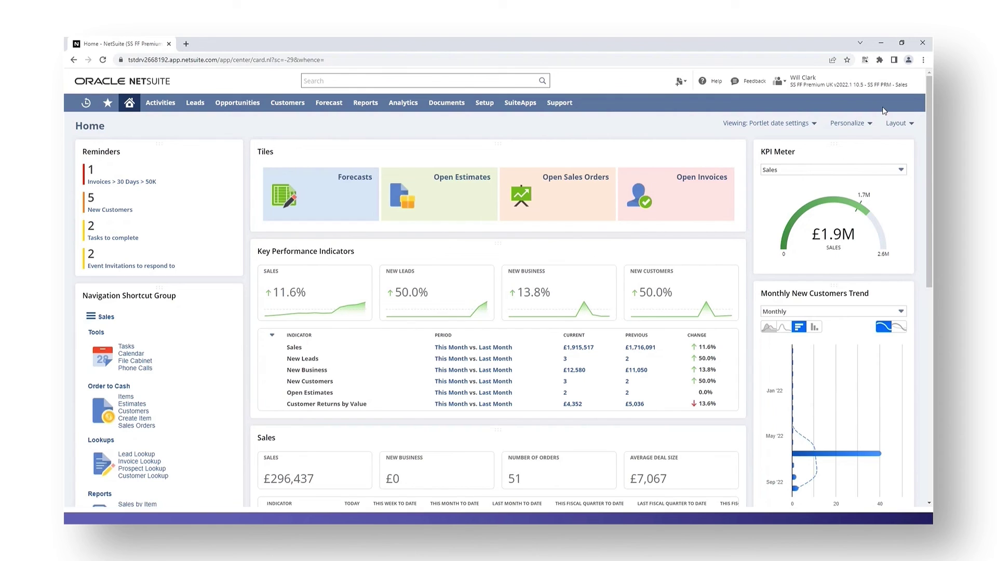
Switch to the SS FF PRM - A/R Analyst role.
mouse_move(883, 83)
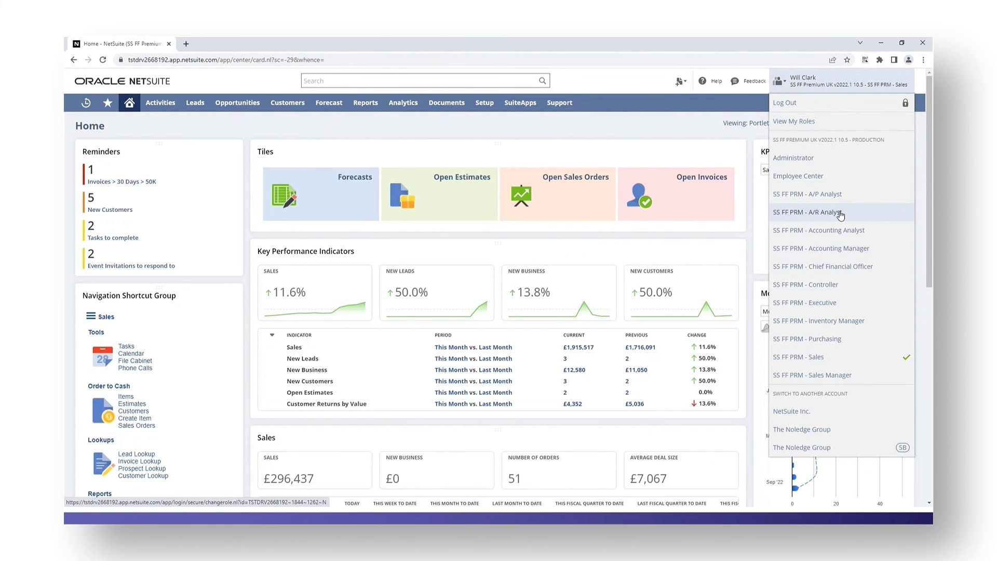
left_click(883, 213)
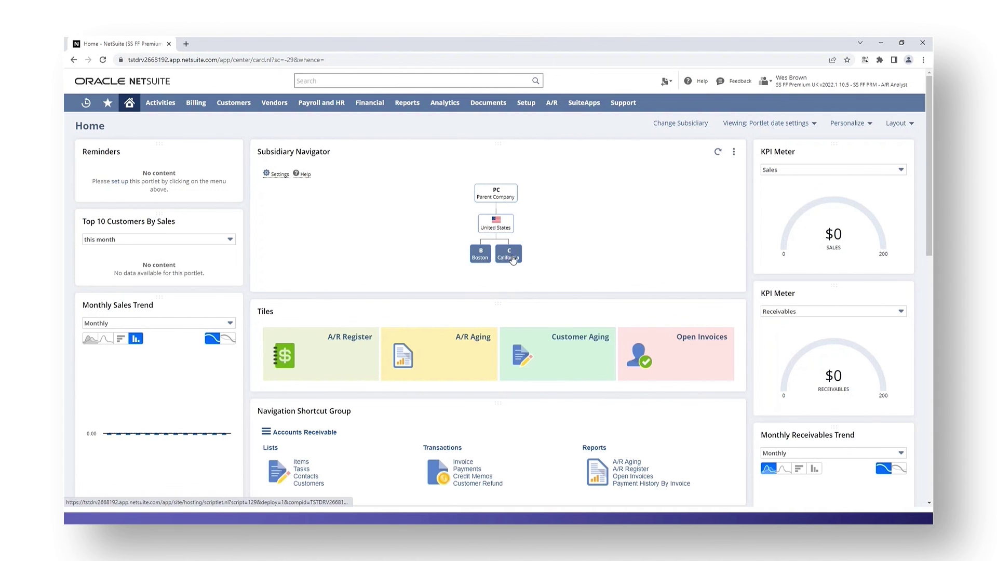
left_click(501, 441)
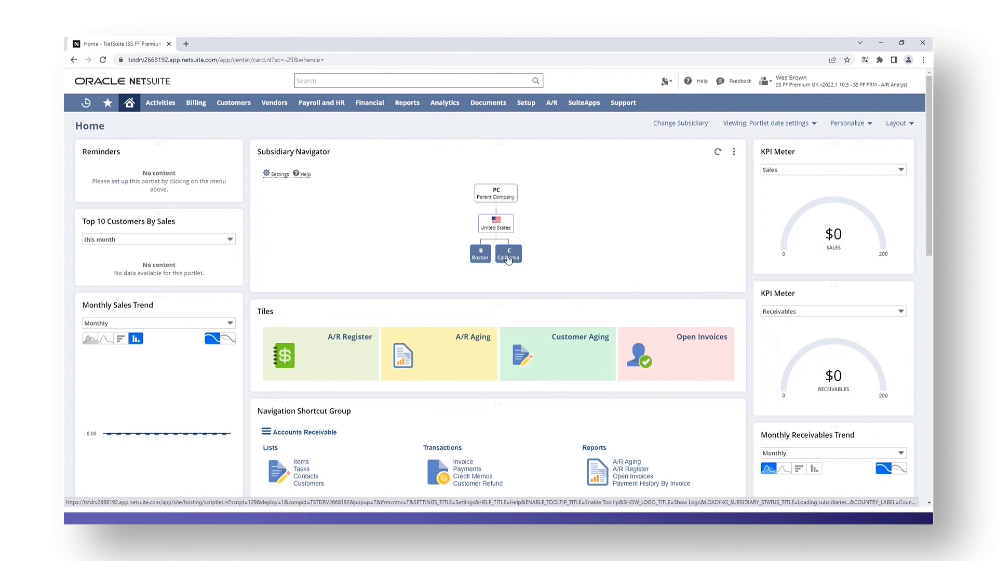
Filter the dashboard to all subsidiaries, then Boston, California, and both together.
left_click(497, 194)
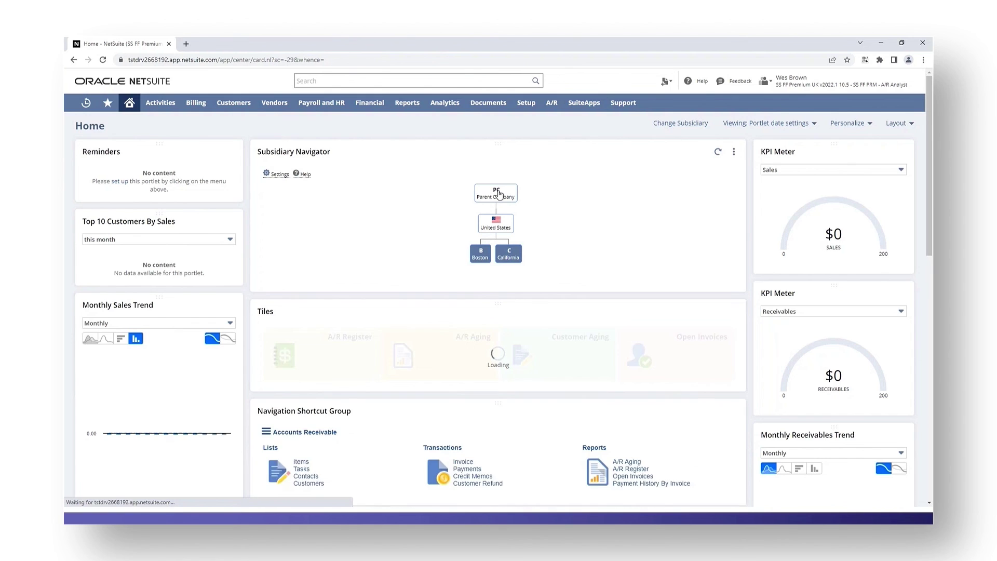
left_click(480, 258)
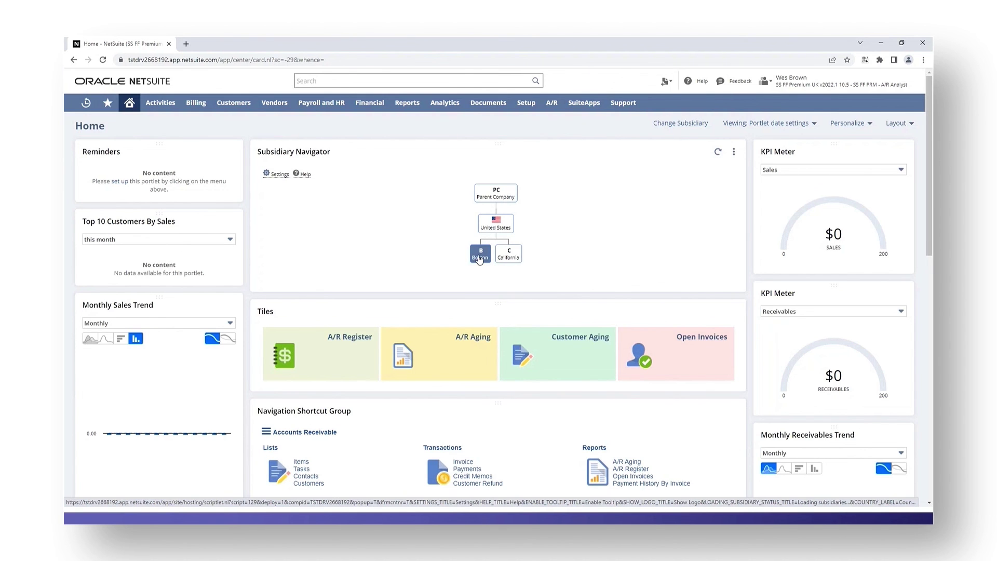
left_click(512, 257)
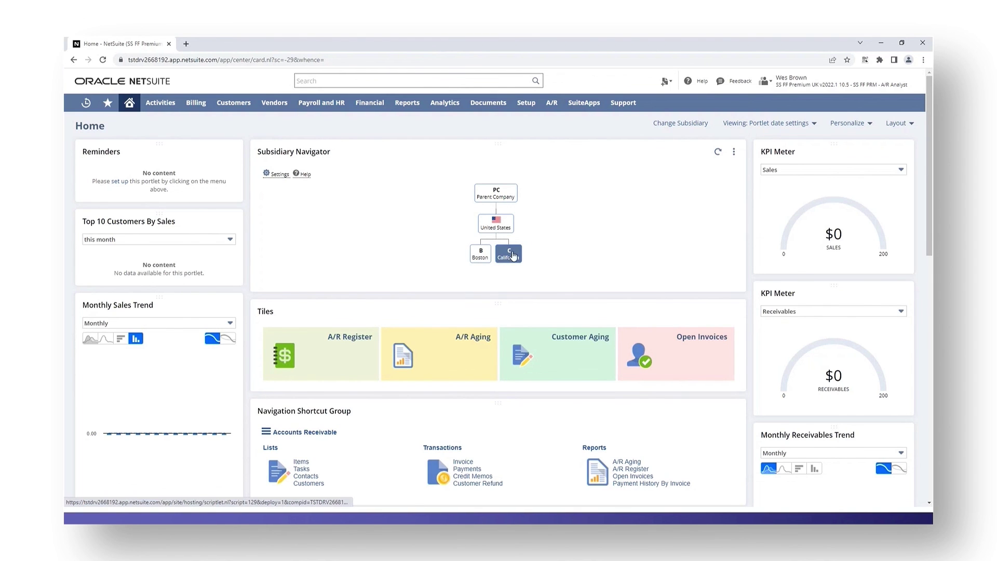
left_click(496, 224)
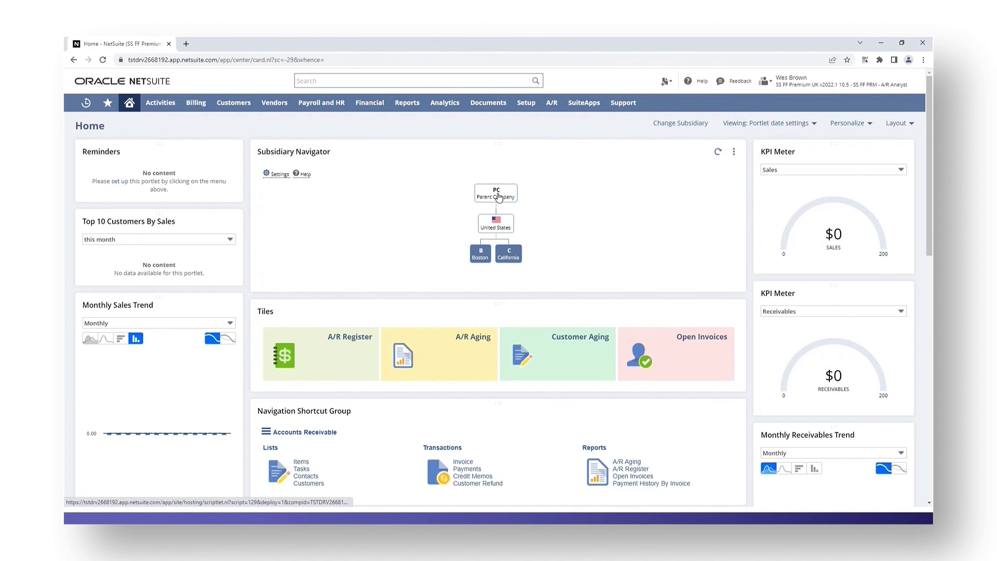